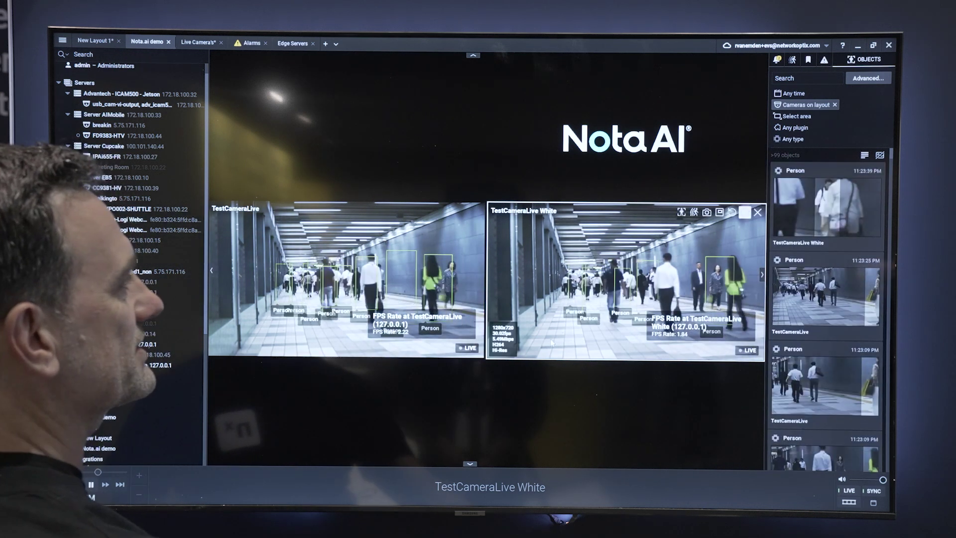
- Bring up the context menu on the TestCameraLive White tile
{"action": "right_click", "coordinate": [631, 347]}
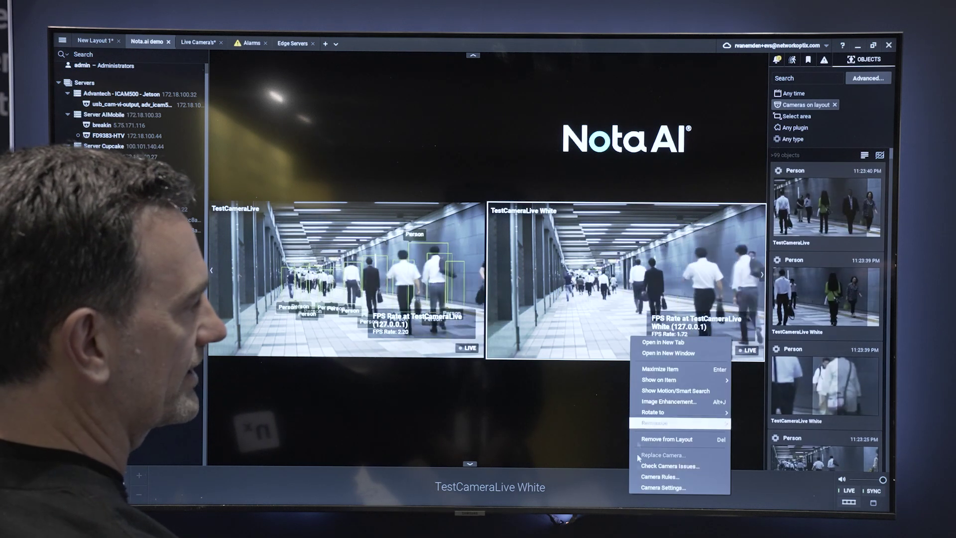
- Open TestCameraLive White's NX AI Manager plugin settings and go to Server Raspi4 White's management page
{"action": "left_click", "coordinate": [650, 488]}
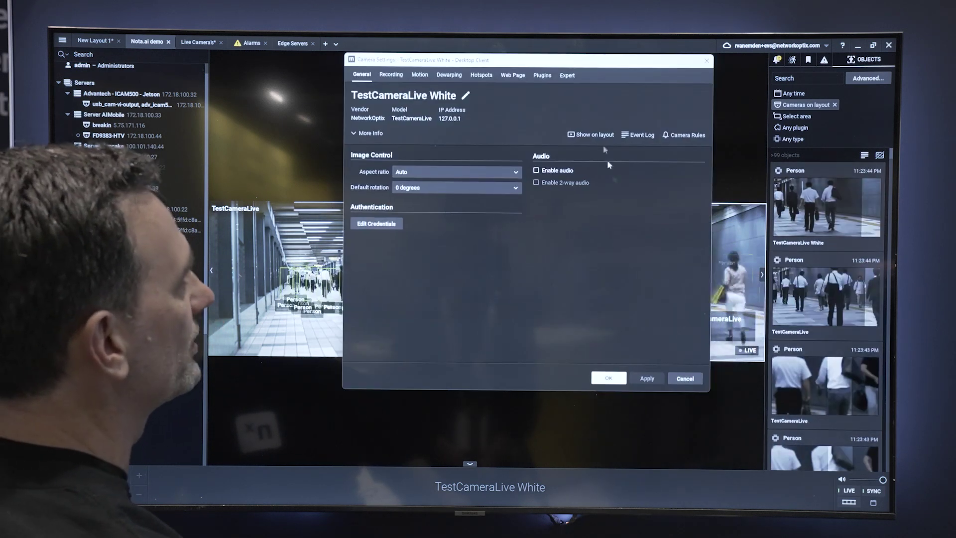
{"action": "left_click", "coordinate": [544, 76]}
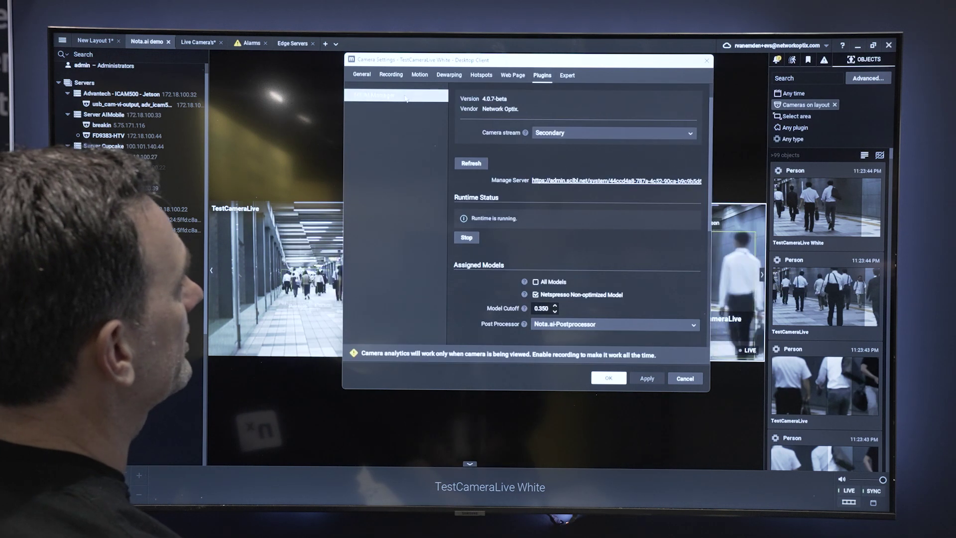
{"action": "scroll", "coordinate": [542, 184], "scroll_direction": "up", "scroll_amount": 1}
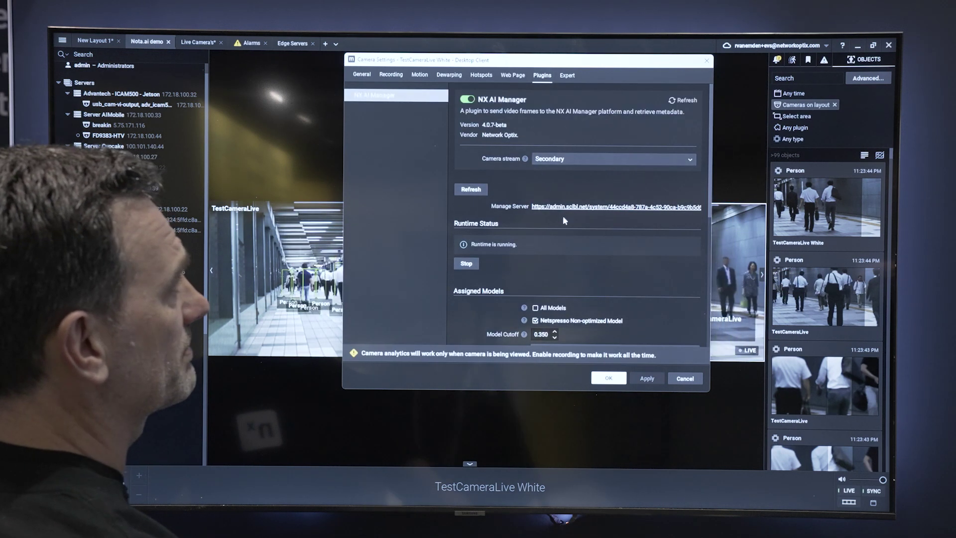
{"action": "left_click", "coordinate": [572, 206]}
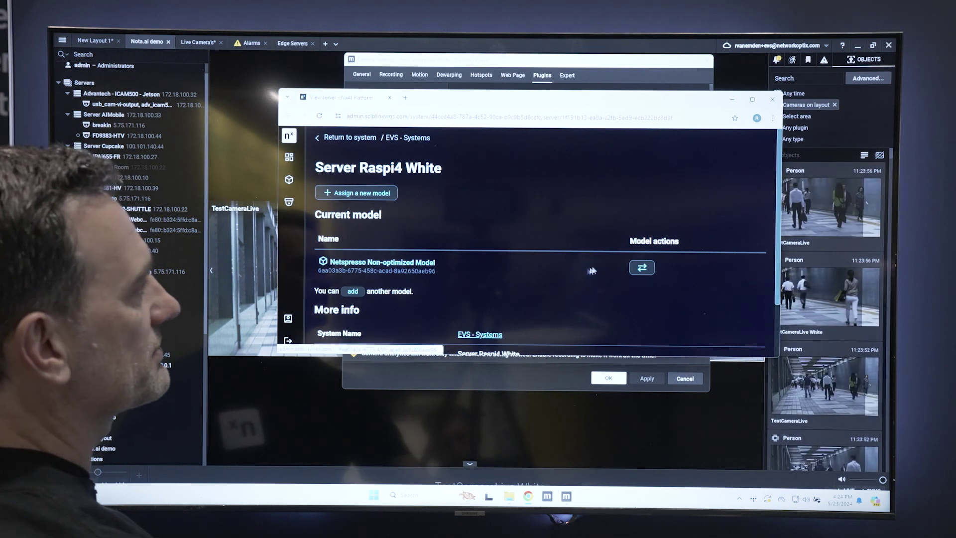
- Swap in the Netspresso Optimized Model for Server Raspi4 White, close the browser, and accept the settings
{"action": "left_click", "coordinate": [641, 267]}
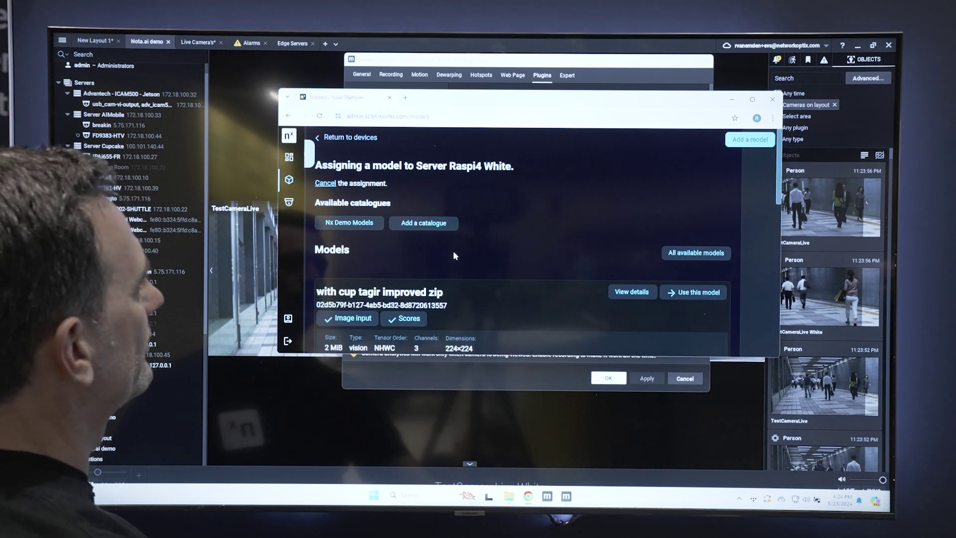
{"action": "scroll", "coordinate": [454, 256], "scroll_direction": "down", "scroll_amount": 5}
{"action": "scroll", "coordinate": [455, 254], "scroll_direction": "down", "scroll_amount": 3}
{"action": "scroll", "coordinate": [455, 254], "scroll_direction": "down", "scroll_amount": 1}
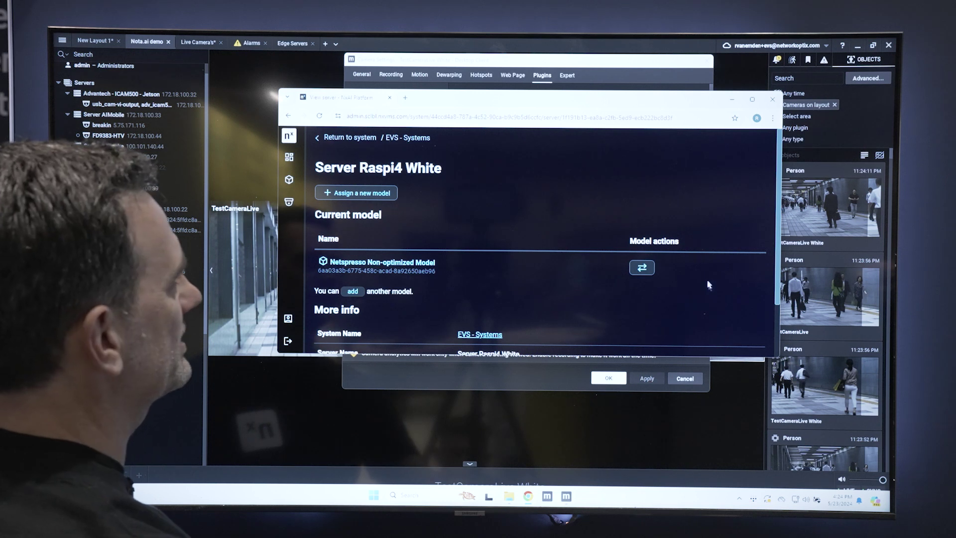
{"action": "left_click", "coordinate": [772, 101]}
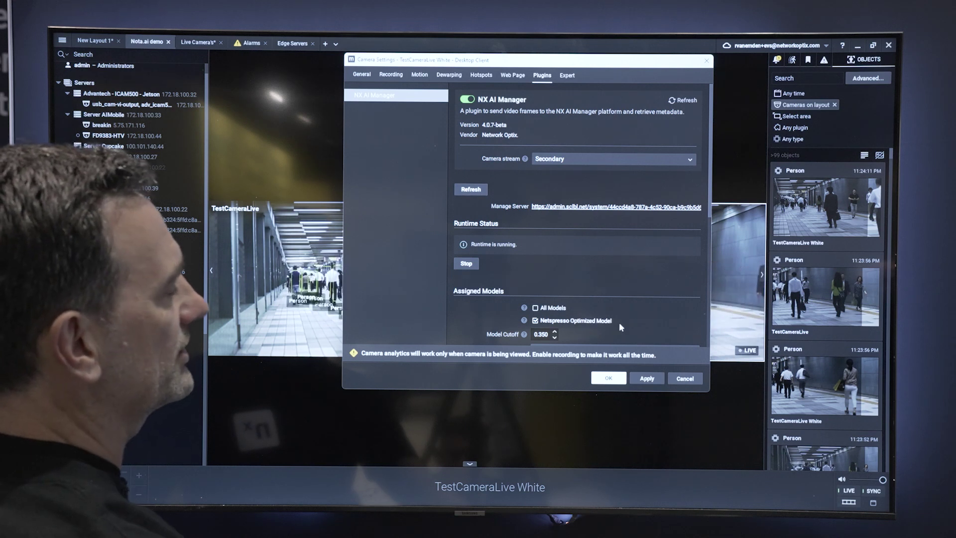
{"action": "left_click", "coordinate": [616, 381]}
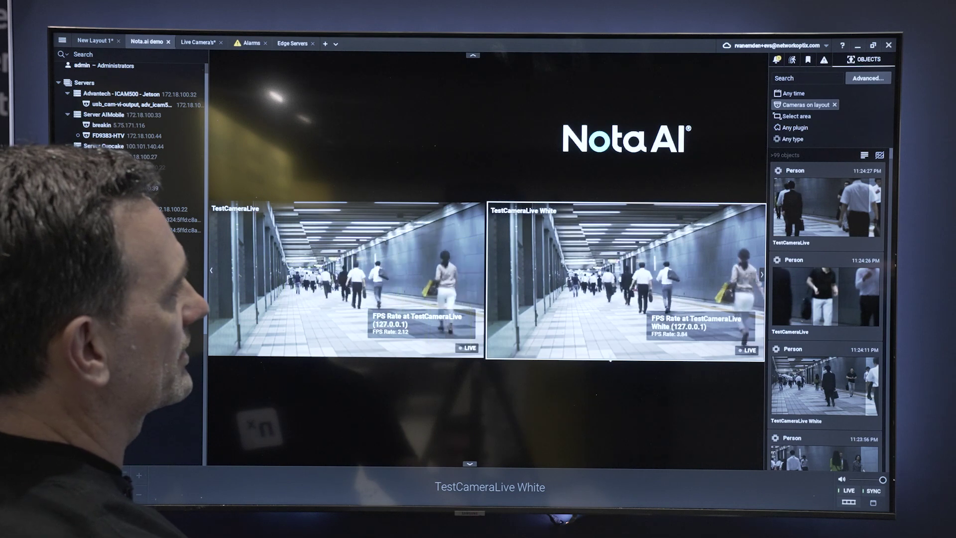